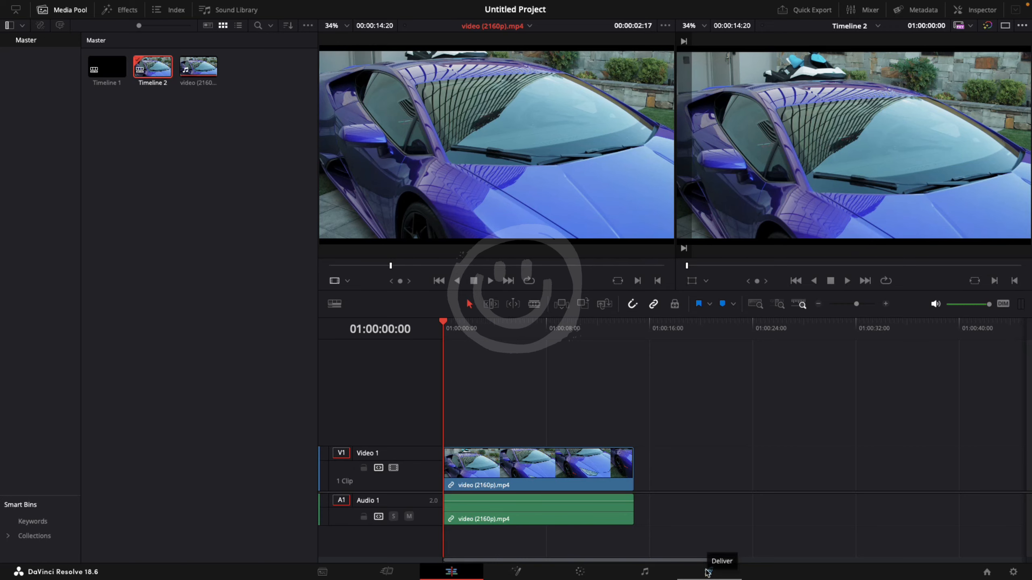
Step: Open the Deliver page and limit the render to an in/out range from 01:00:01:05 to 01:00:10:20
left_click(708, 572)
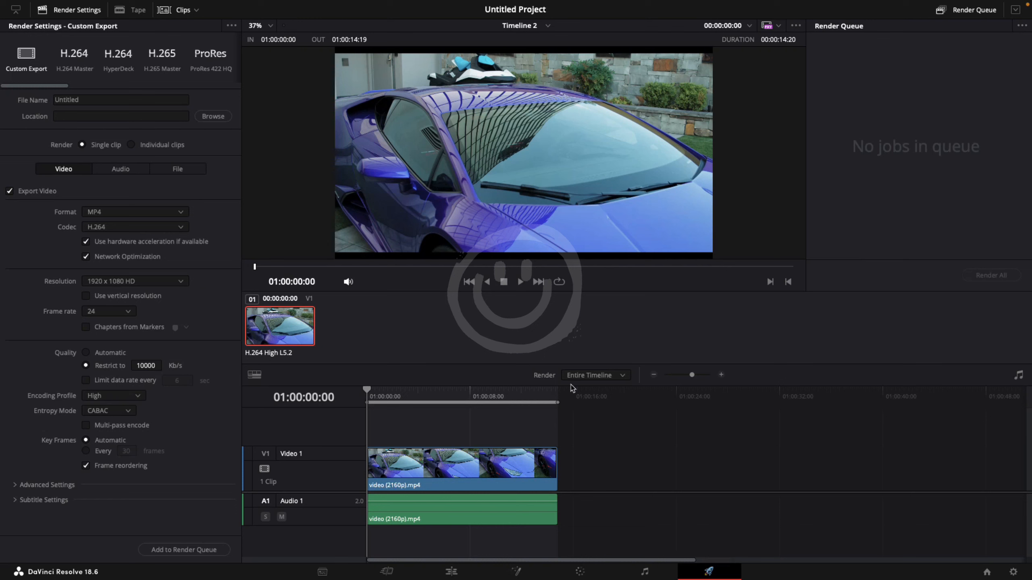
left_click(583, 377)
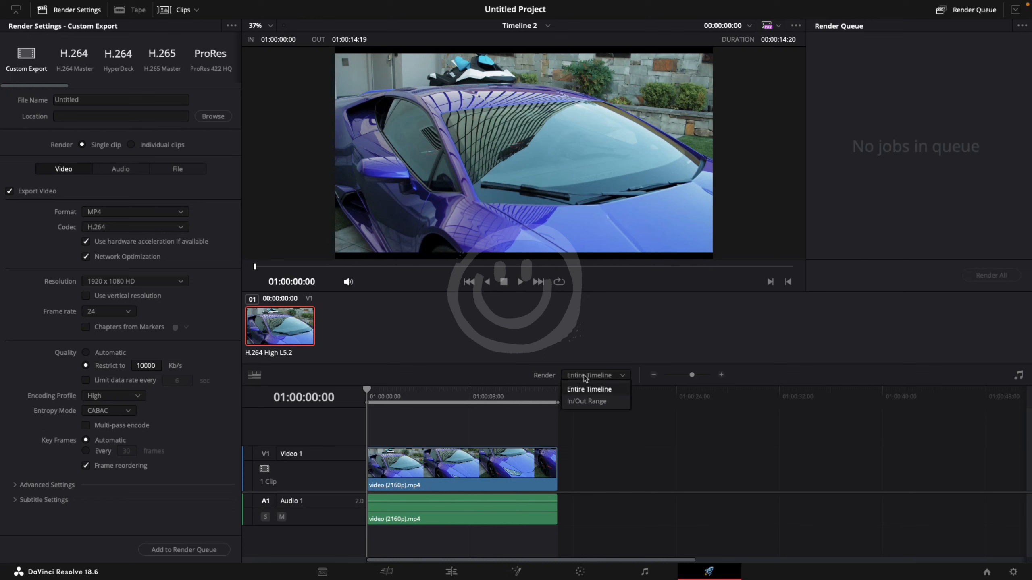
left_click(592, 403)
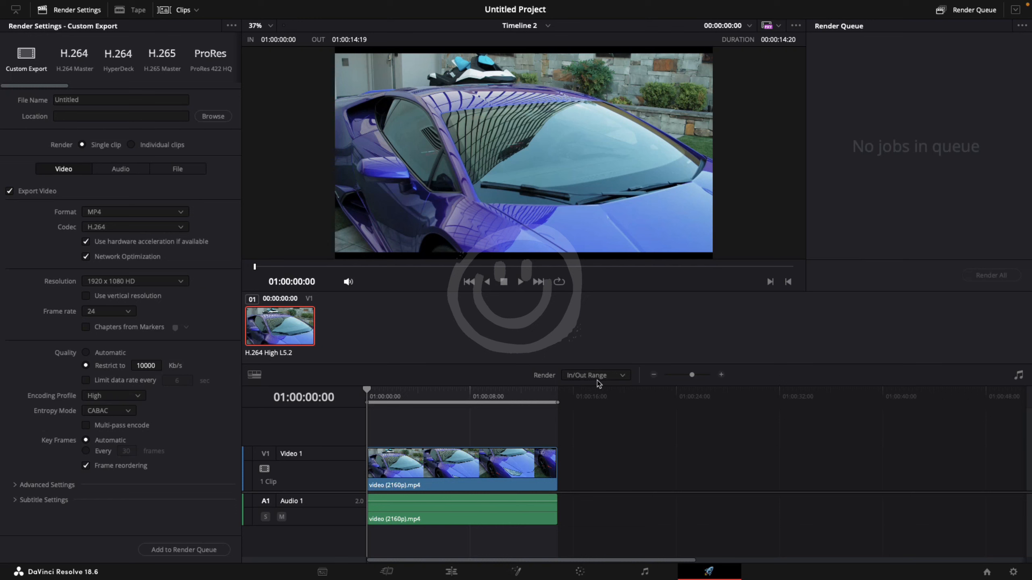
left_click(382, 398)
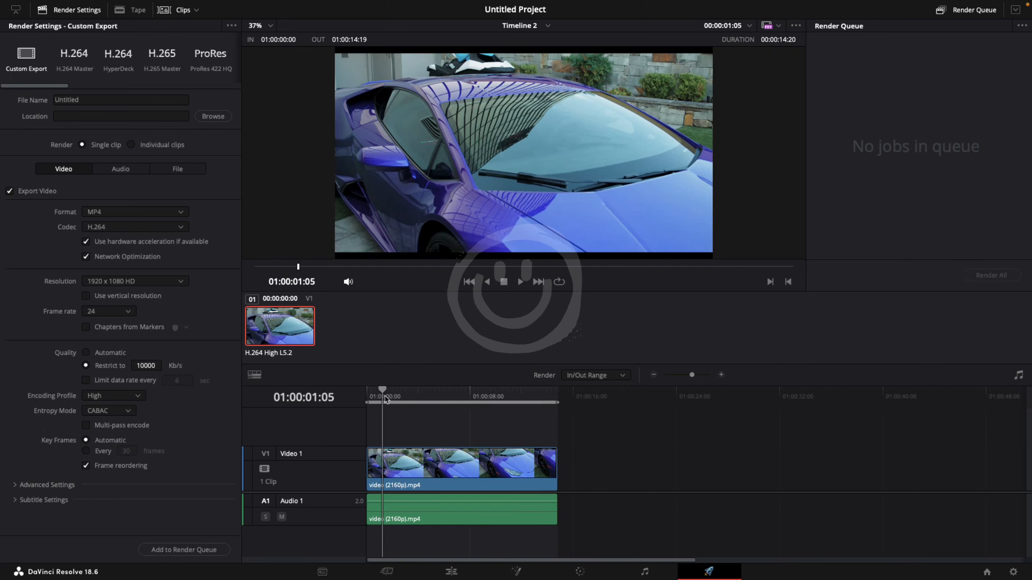
key("i")
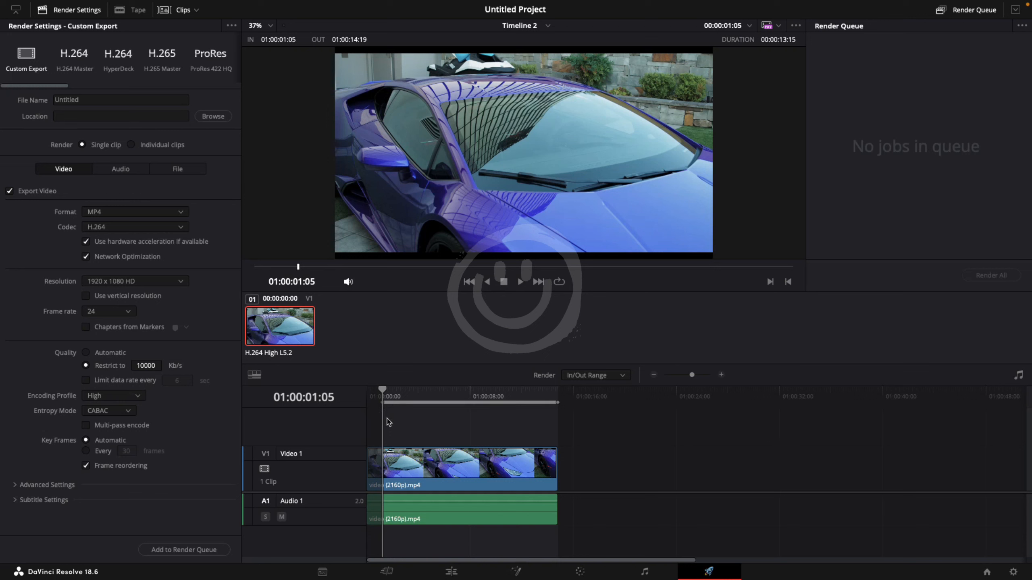
left_click(507, 400)
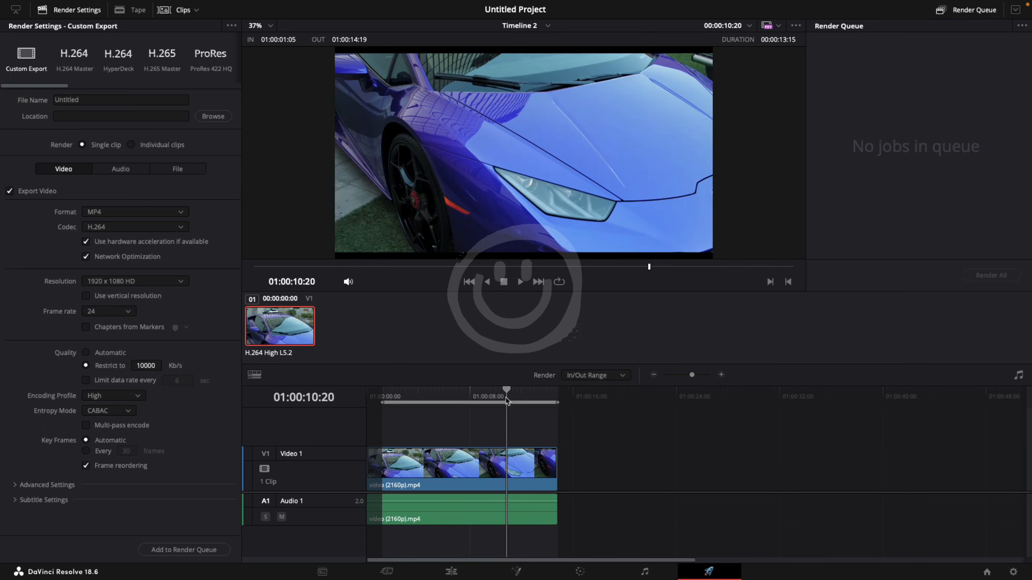
key("o")
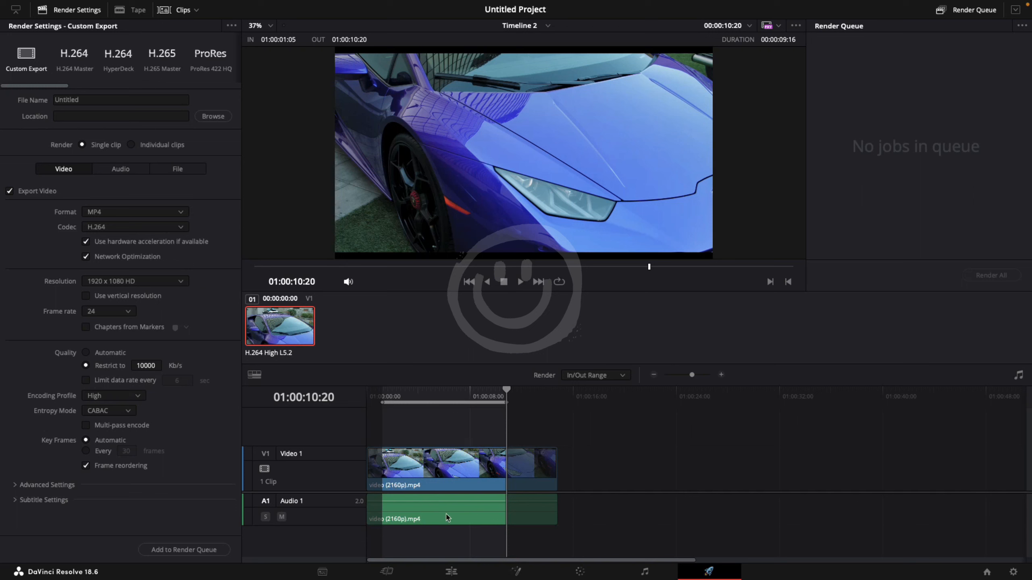
Step: Change the render range to start at 01:00:03:23 and end at 01:00:09:07
left_click(417, 397)
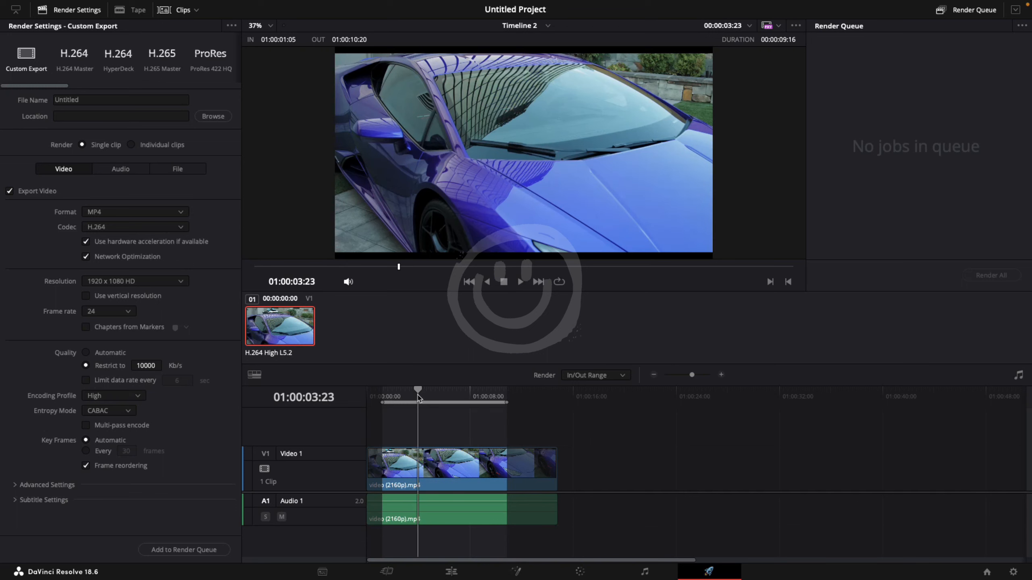
key("i")
left_click(486, 398)
key("o")
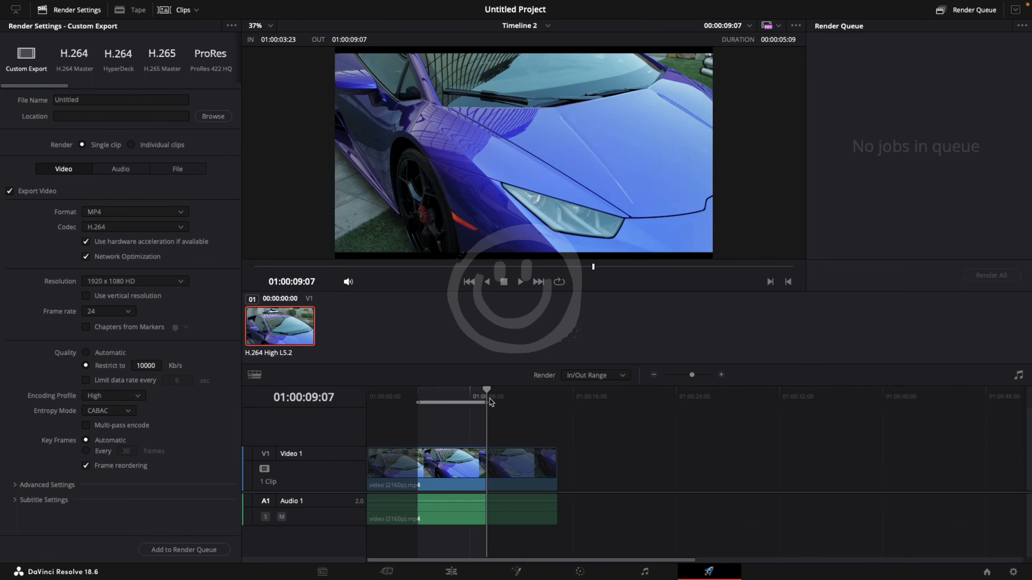
Step: Set the render range to Entire Timeline and look through the available export presets
left_click(580, 378)
left_click(593, 390)
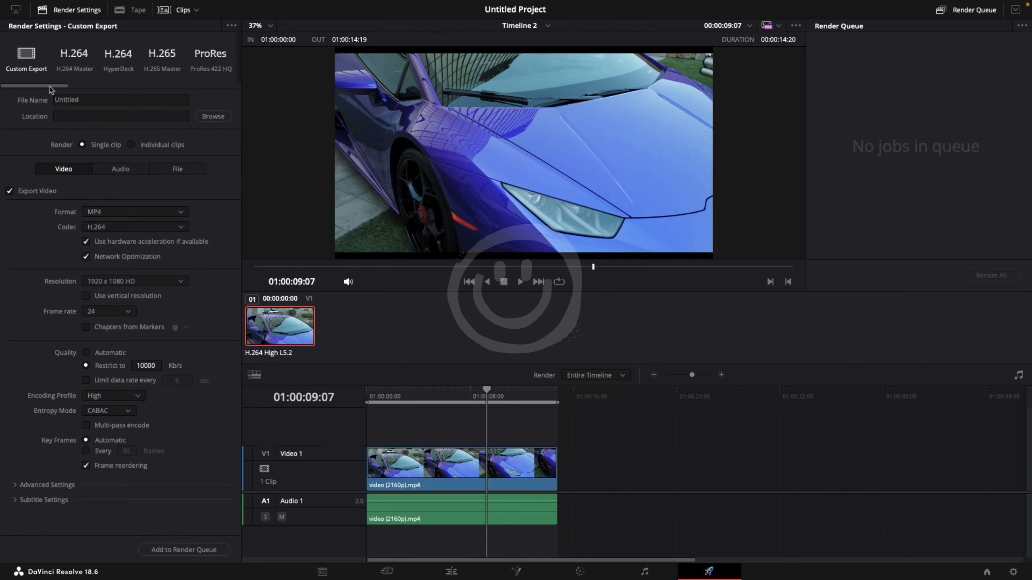
left_click_drag(44, 90, 94, 88)
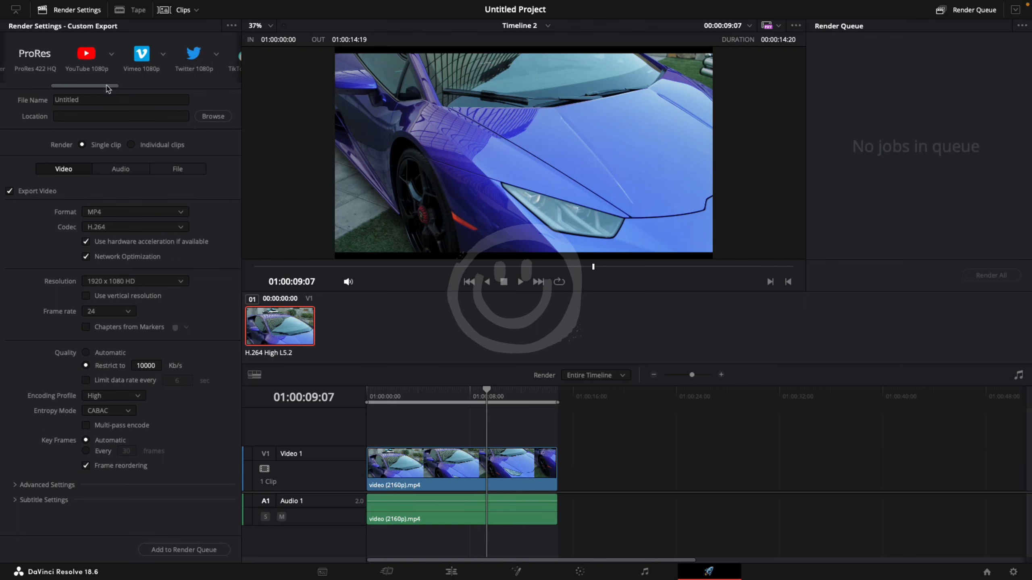
left_click_drag(107, 88, 36, 89)
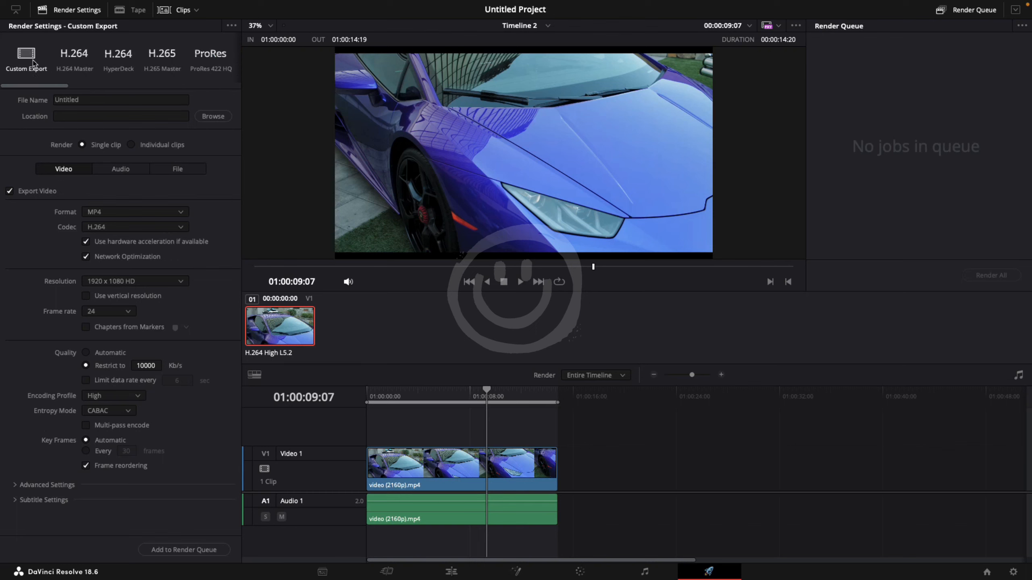
Step: Name the export file demovideo and choose the DaVinci Resolve folder in Movies as its location
double_click(79, 99)
type("demovideo")
left_click(214, 117)
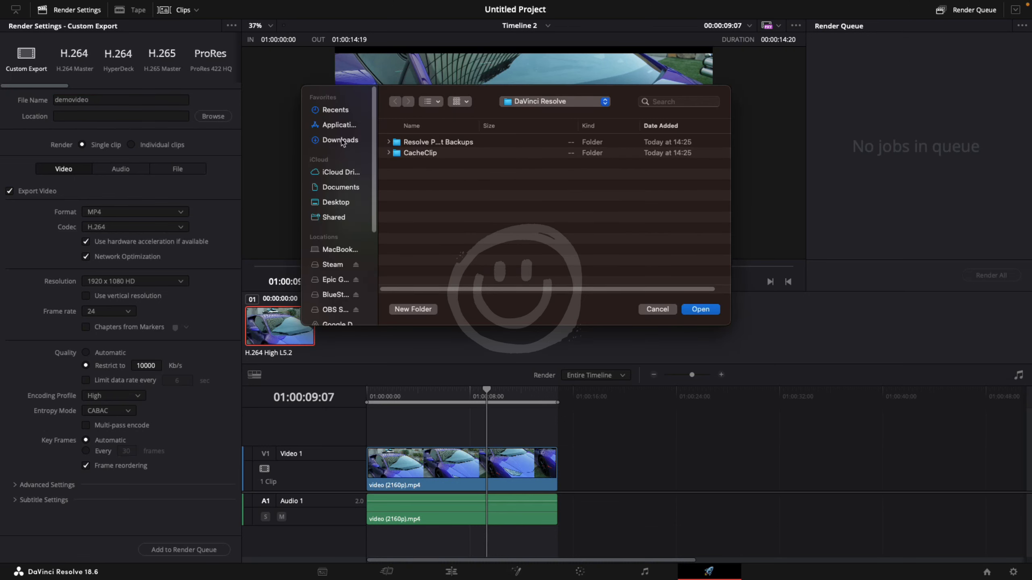
left_click(700, 309)
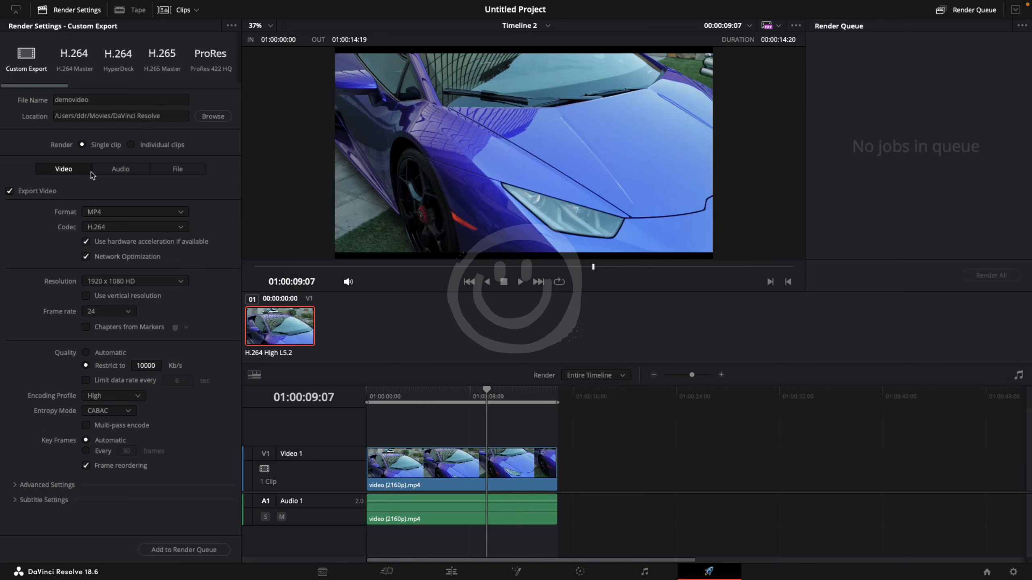
Step: Review the audio and file export settings, returning to the video settings
left_click(122, 172)
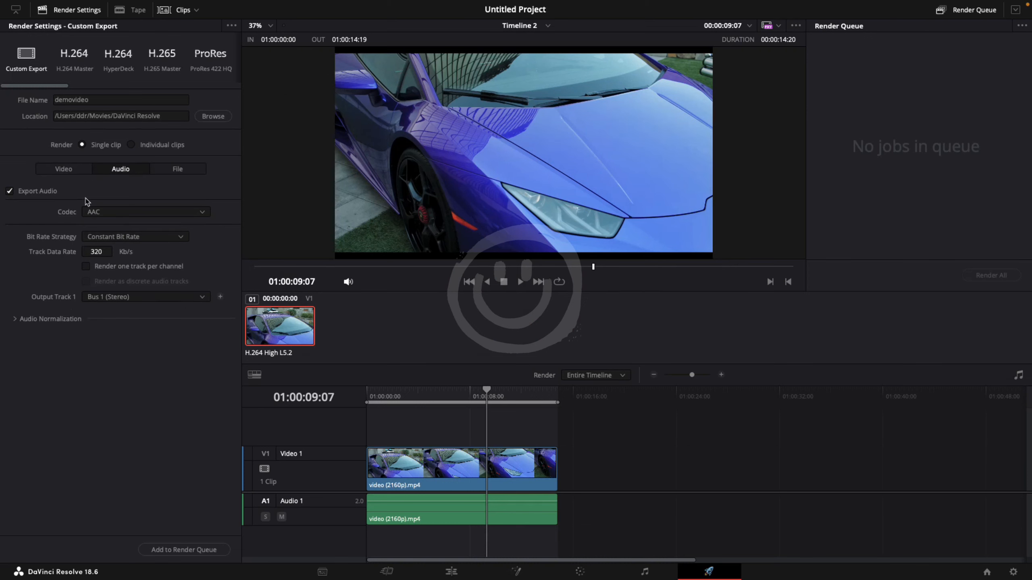
left_click(179, 171)
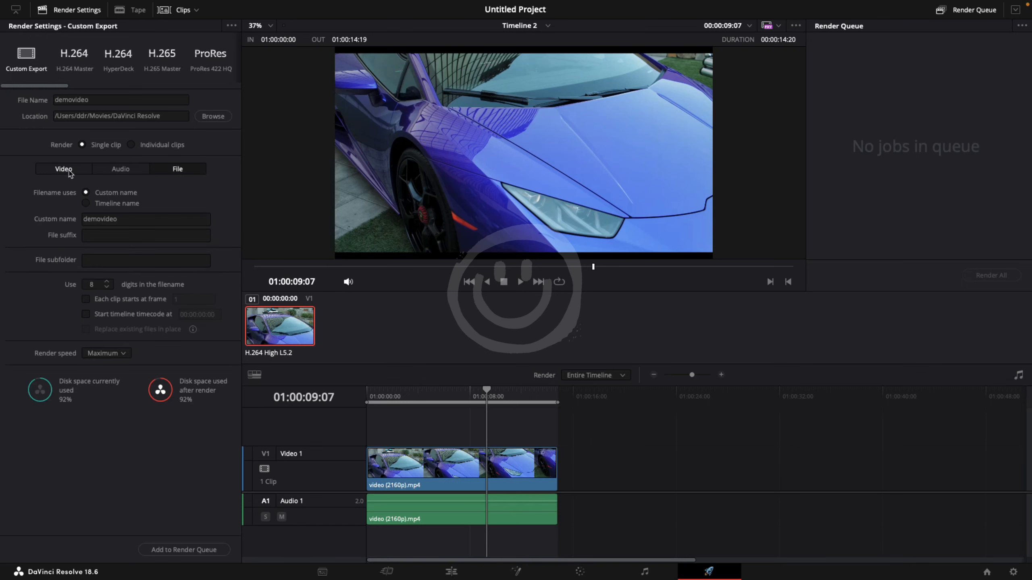
left_click(70, 173)
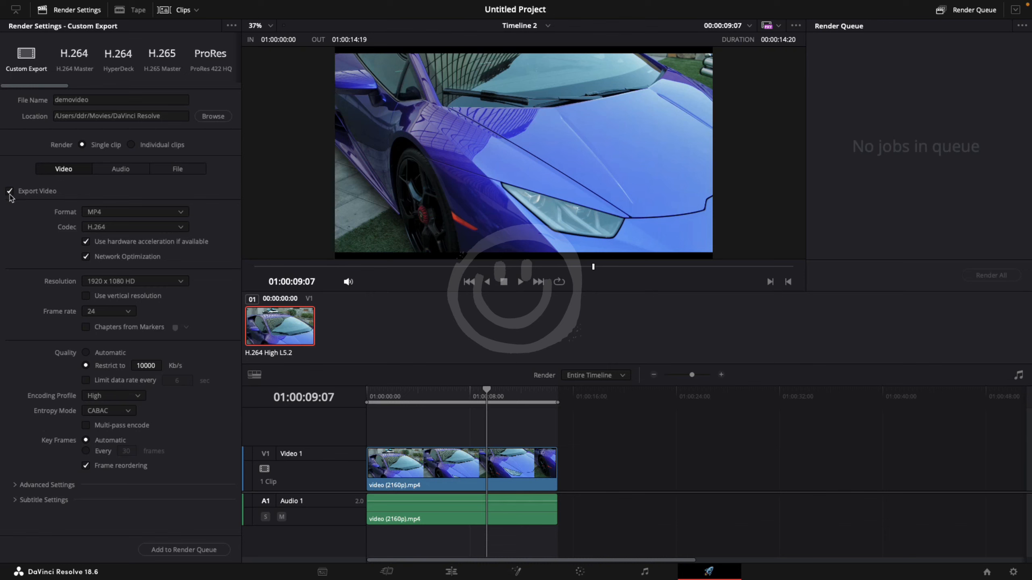
Step: Review the available video formats and select MP4 for the export
left_click(113, 215)
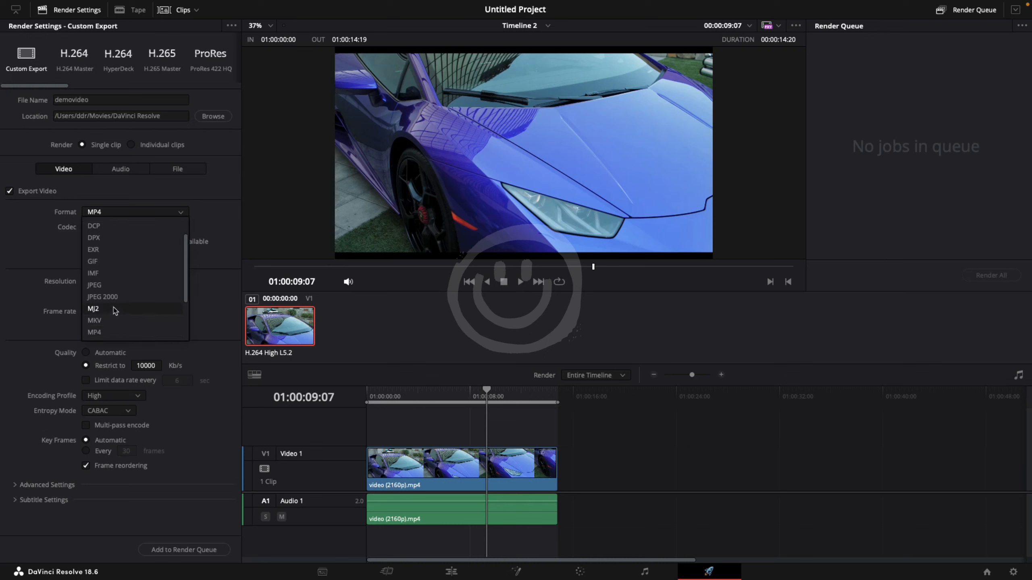
scroll(114, 310, "up", 2)
scroll(115, 310, "down", 7)
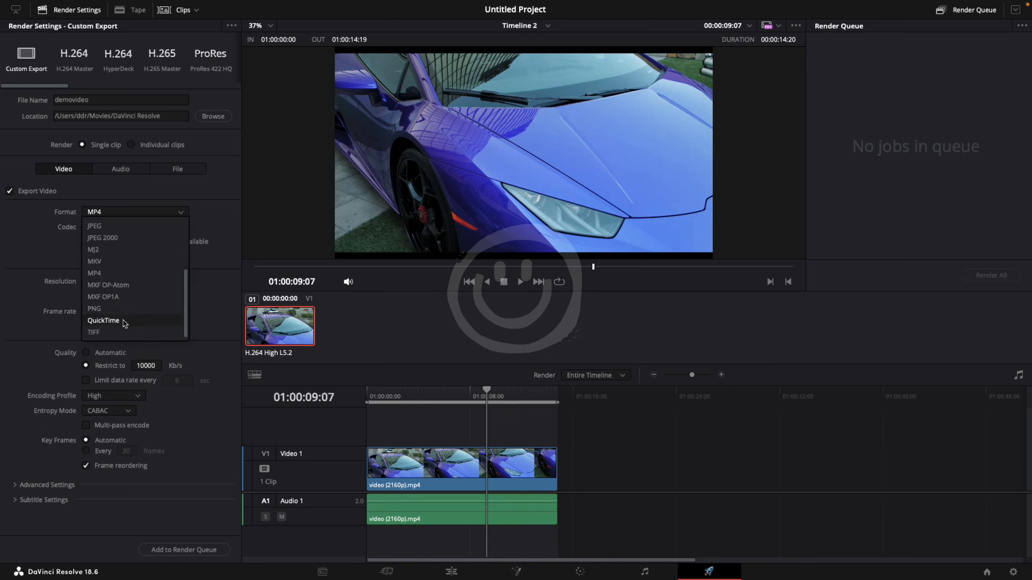
left_click(106, 276)
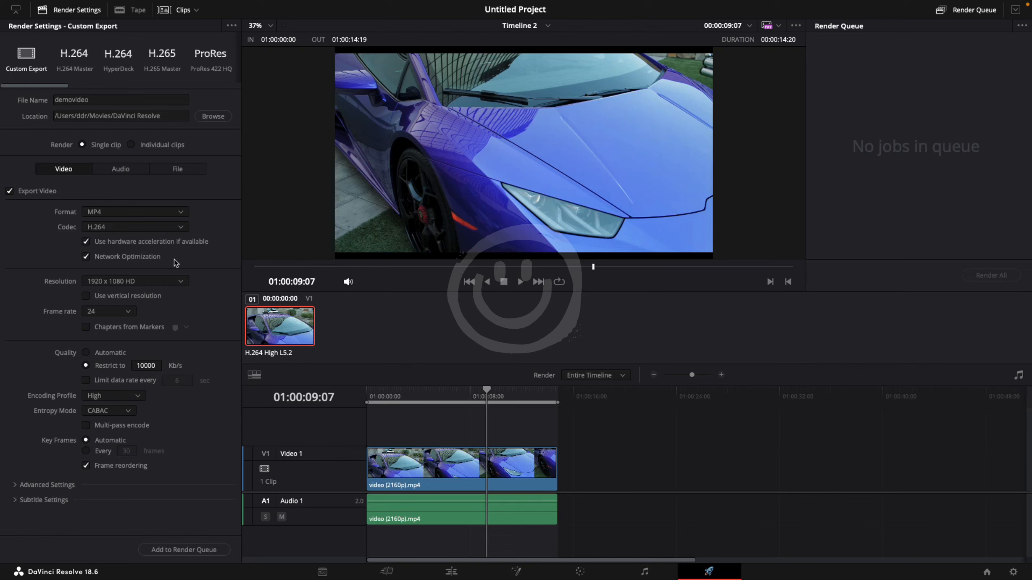
Step: Review the available resolutions and select 1920 x 1080 HD for the export
left_click(179, 283)
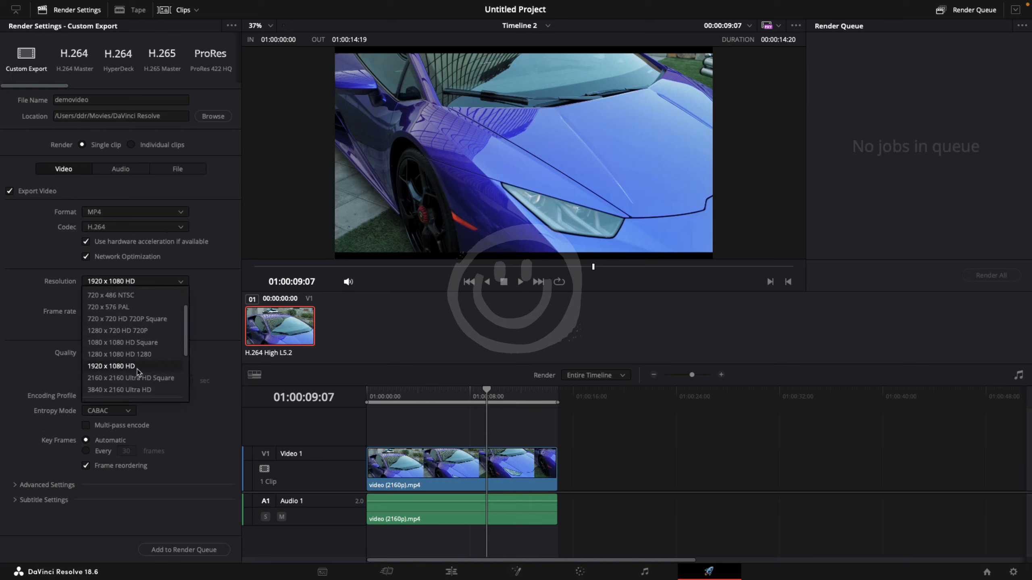
scroll(137, 372, "down", 3)
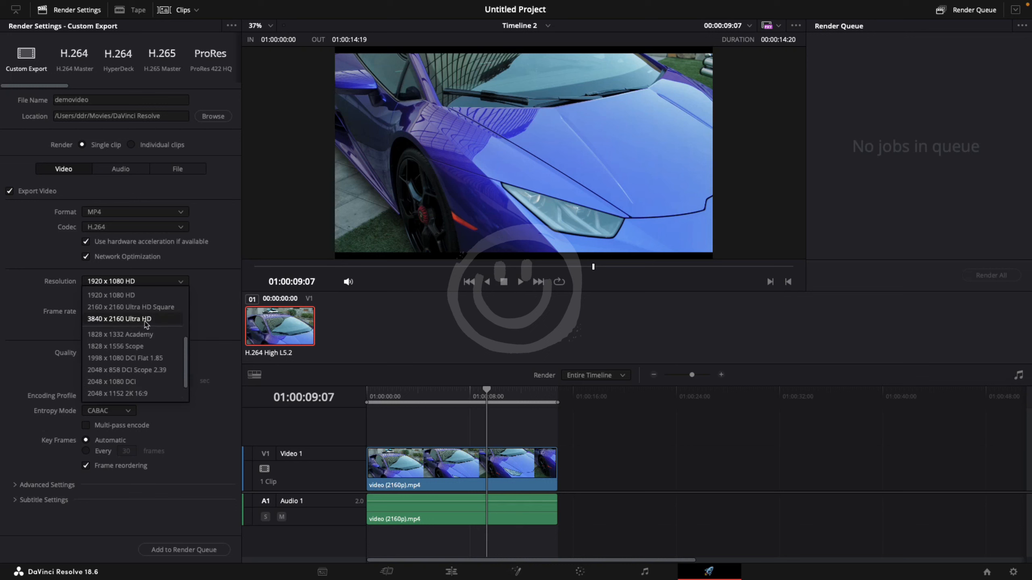
scroll(146, 311, "up", 2)
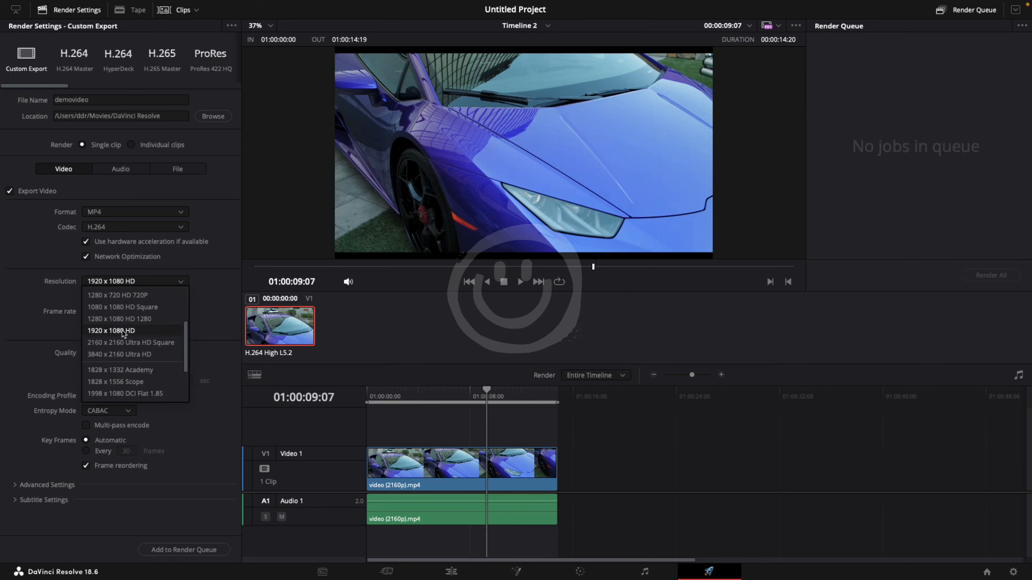
left_click(133, 333)
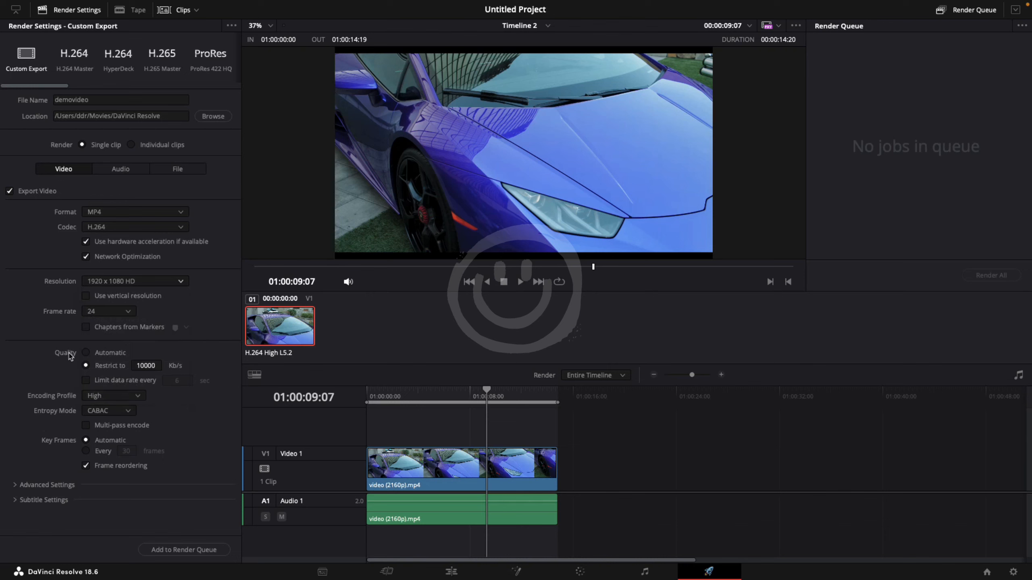
Step: Restrict the export quality to 10000 Kb/s and expand the advanced video settings to review their options
left_click(86, 353)
left_click(99, 368)
left_click(15, 485)
scroll(37, 463, "down", 6)
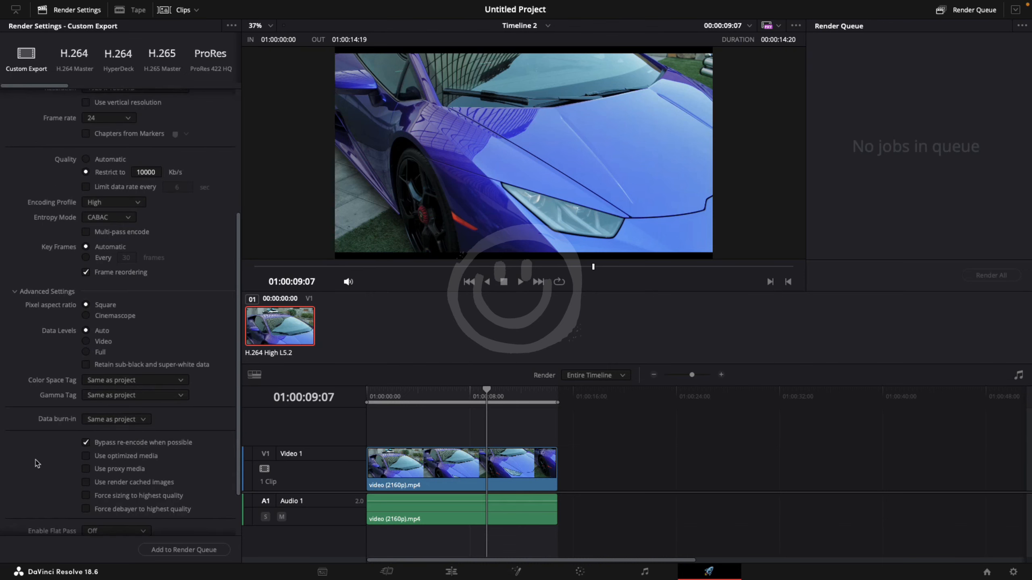
scroll(37, 463, "down", 1)
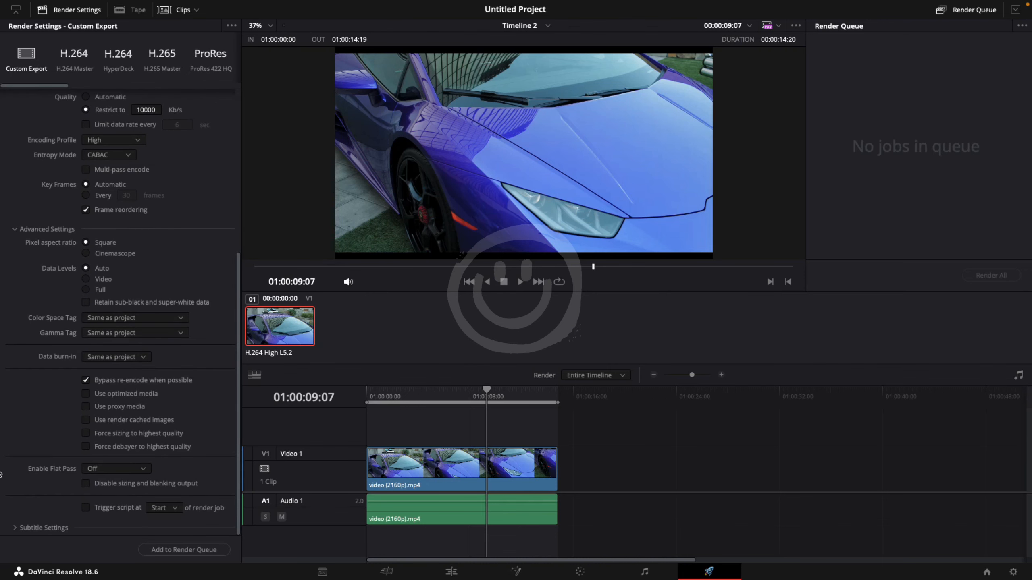
Step: Add the configured export to the render queue and render all queued jobs
left_click(180, 552)
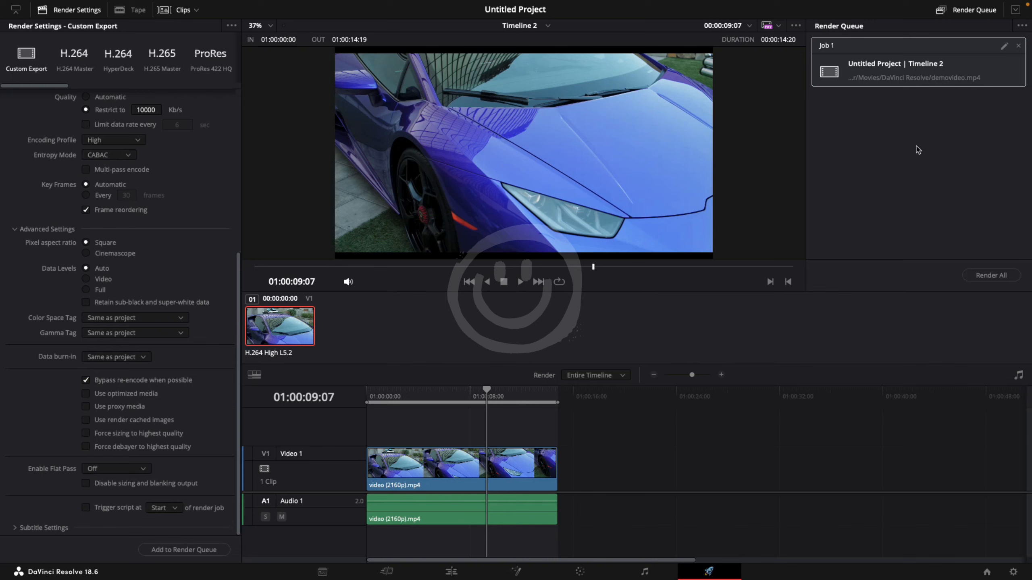
left_click(990, 276)
Step: Reveal the rendered job in Finder and open the demovideo file for playback
right_click(923, 68)
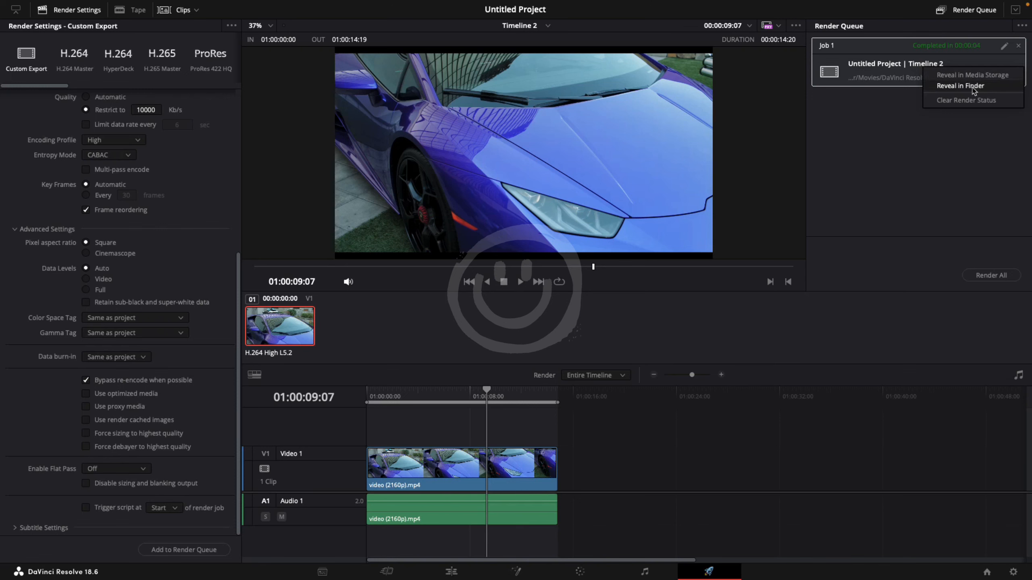
left_click(953, 86)
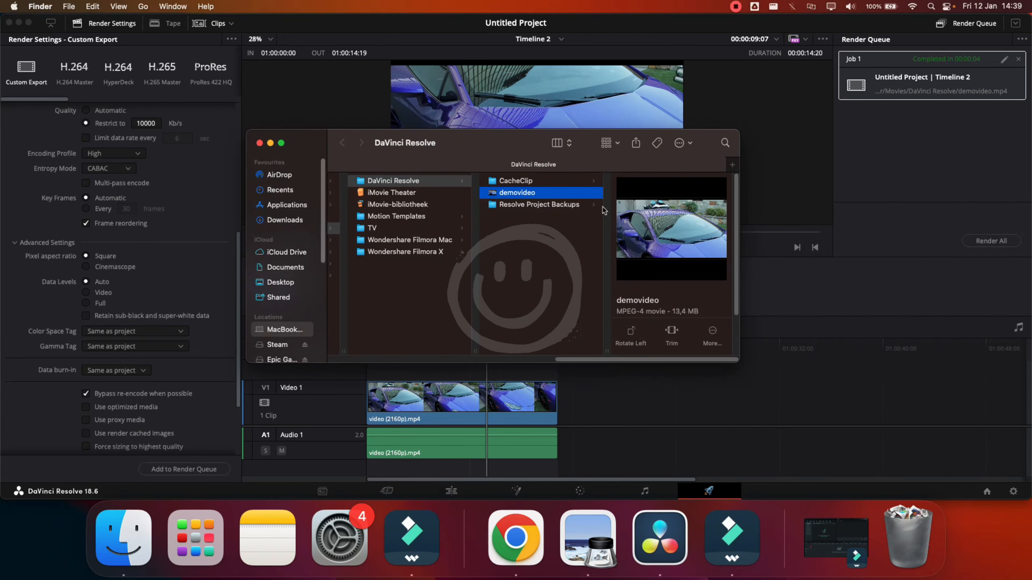
double_click(516, 194)
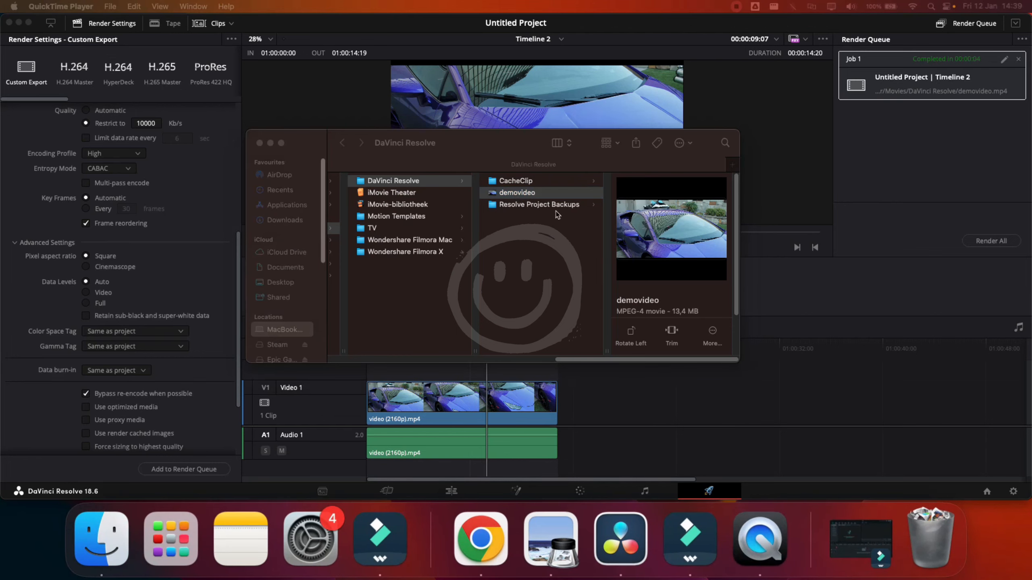